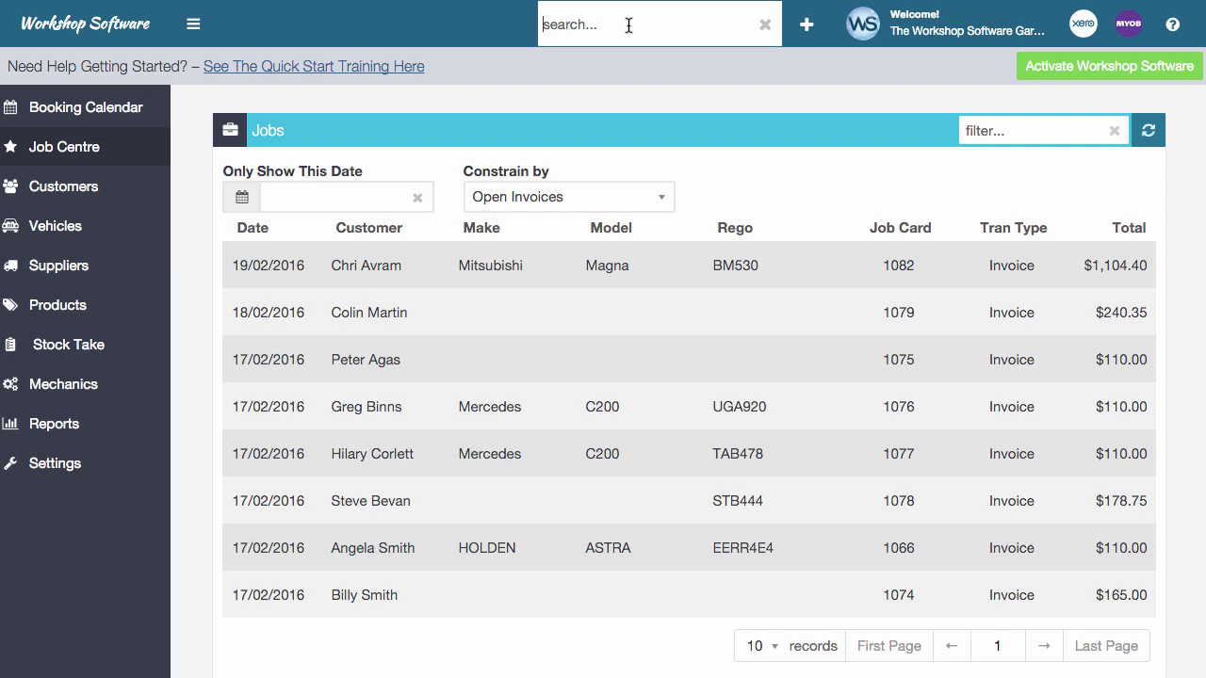
Start a new invoice for ABC123 and launch its Quantum Pro parts catalogue
type("abc1")
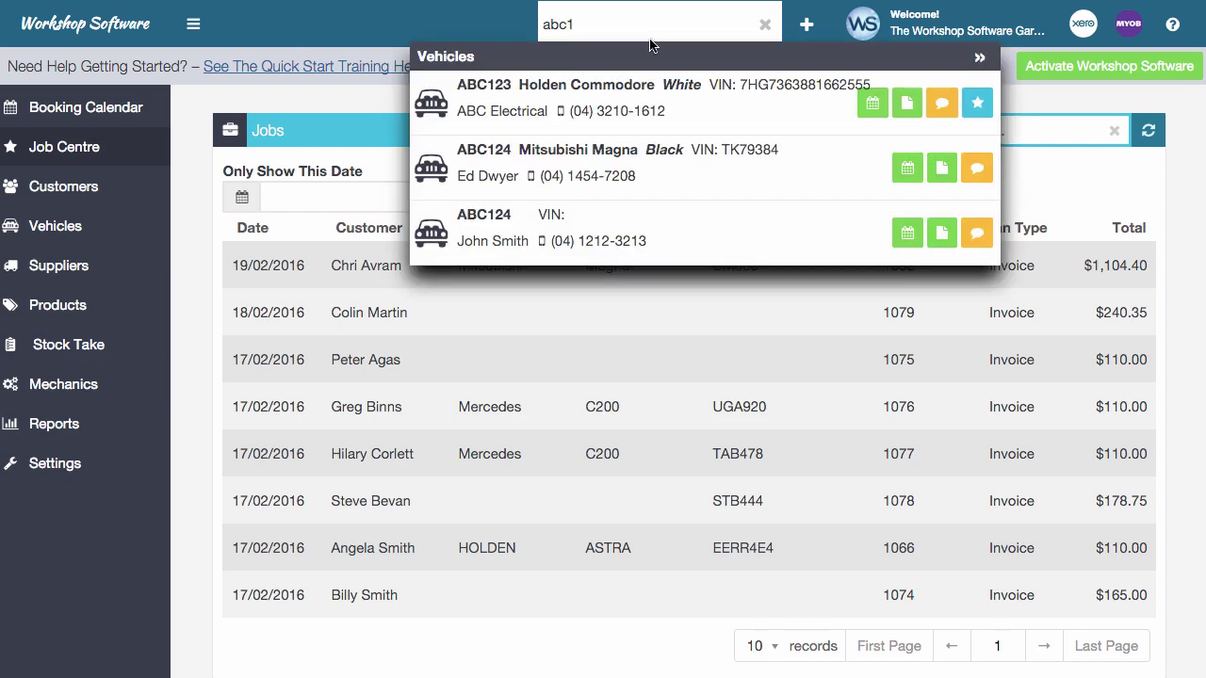
left_click(902, 106)
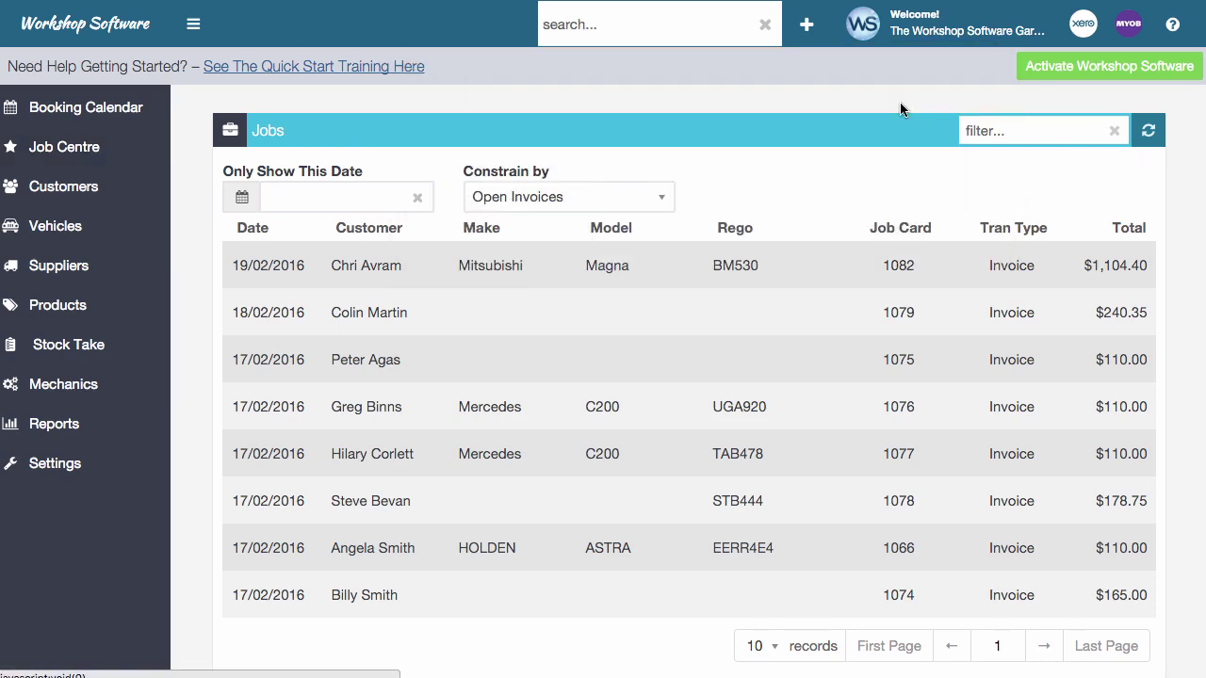
scroll(550, 486, "down", 3)
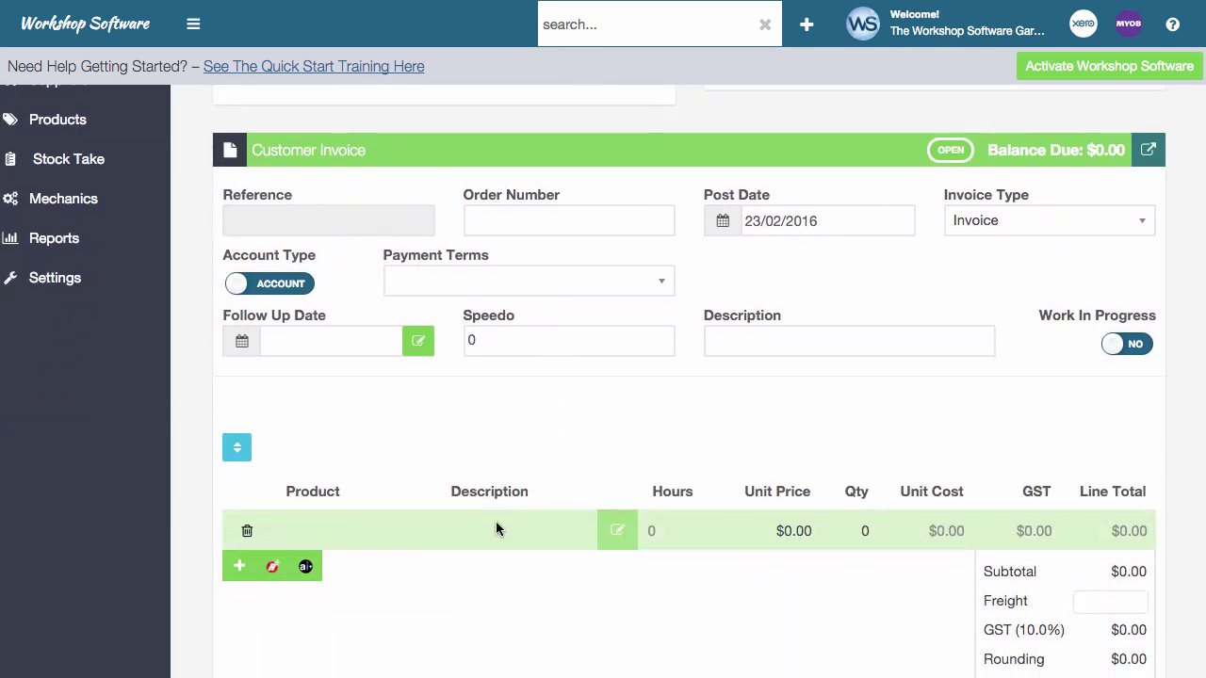
left_click(305, 569)
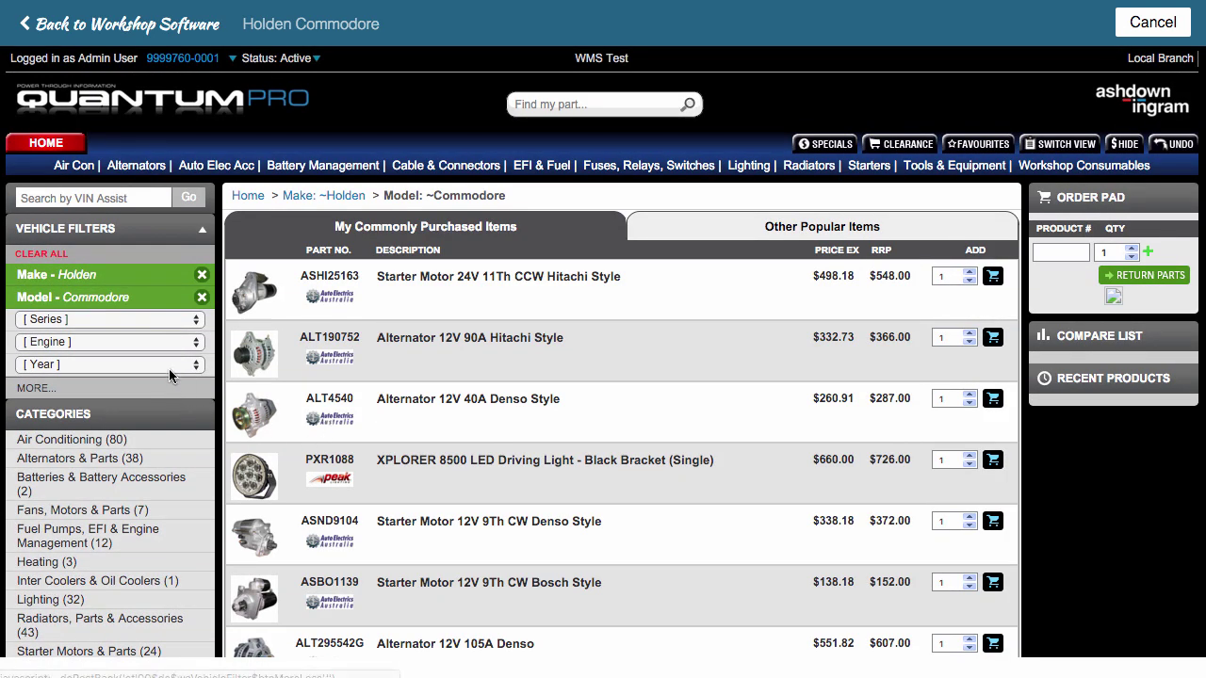
Filter the Commodore parts to year 2003 and the 3.8L ECOTEC L36 V6 engine
left_click(169, 369)
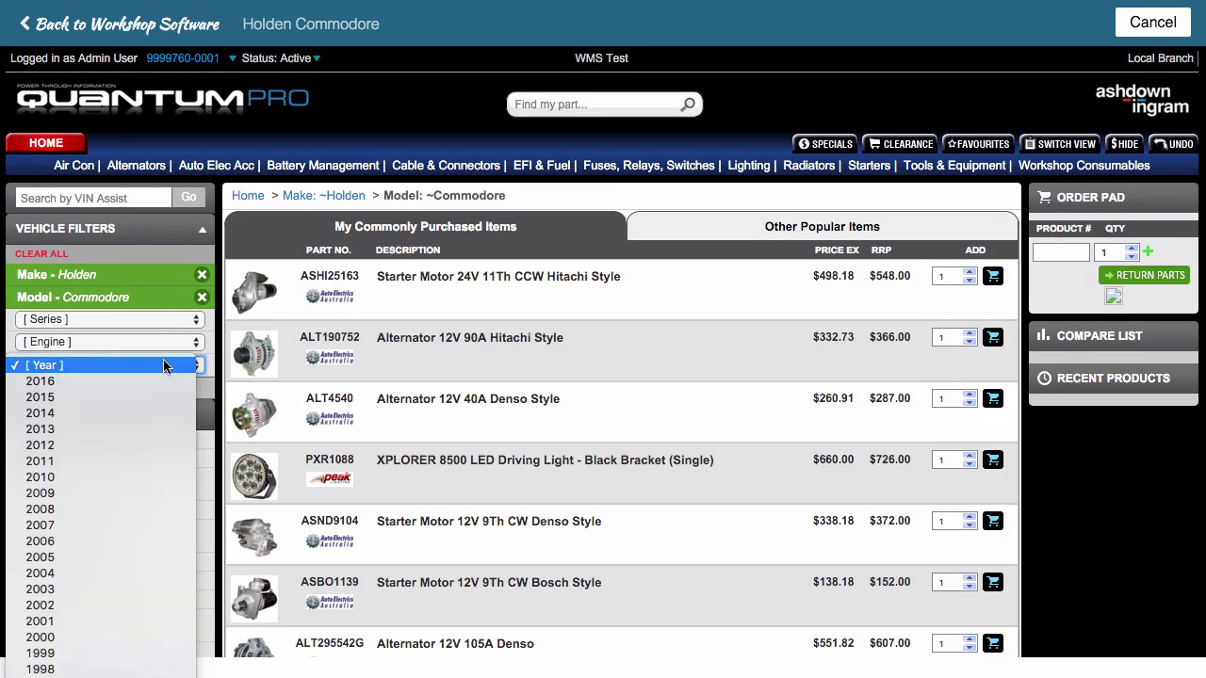
left_click(100, 586)
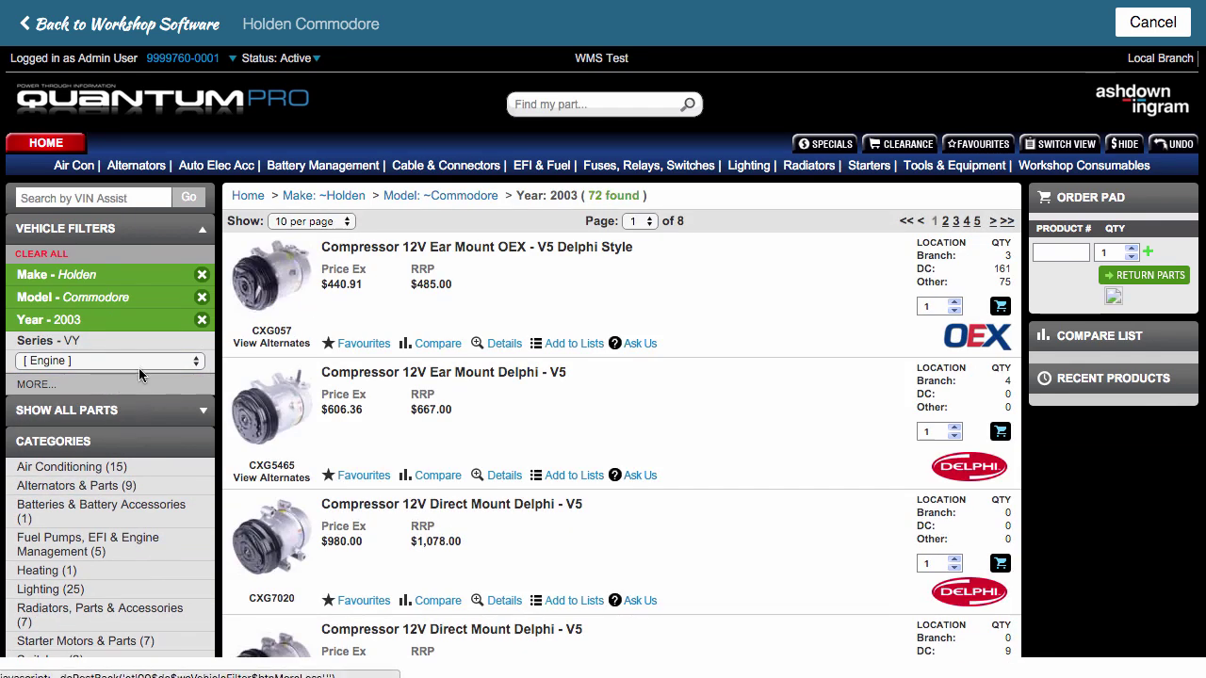
left_click(138, 363)
left_click(141, 378)
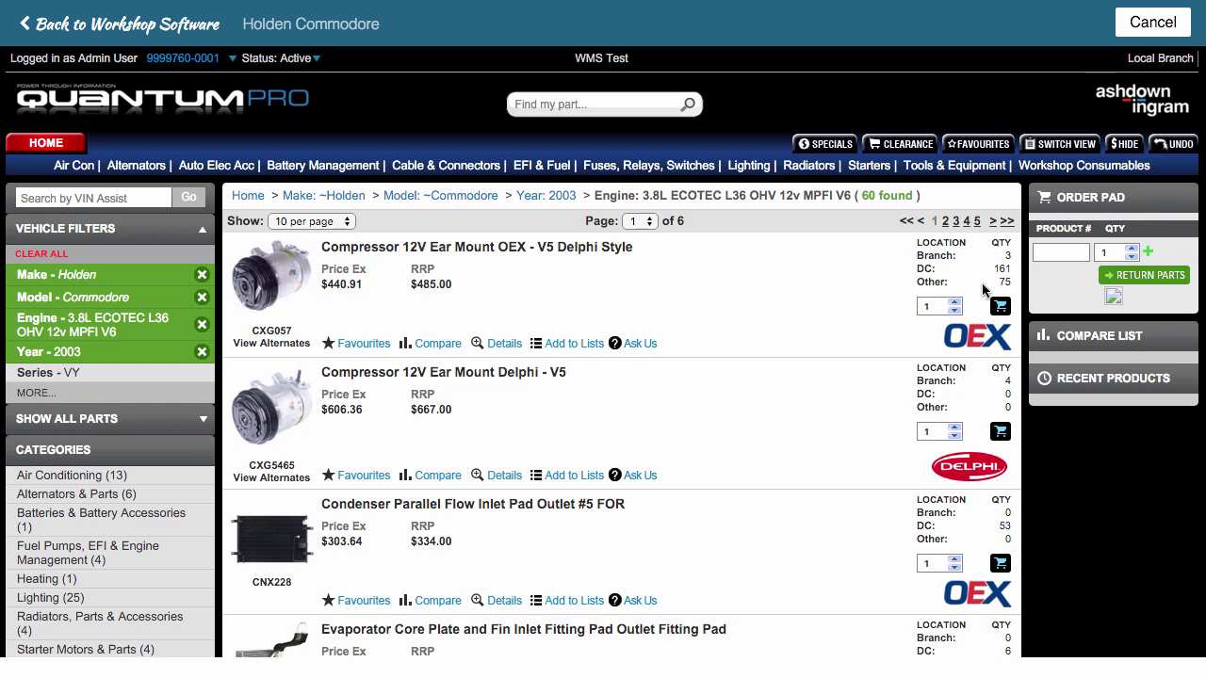
Add the 55D23L battery and the ALT1333 Bosch Style alternator to the order pad
left_click(62, 521)
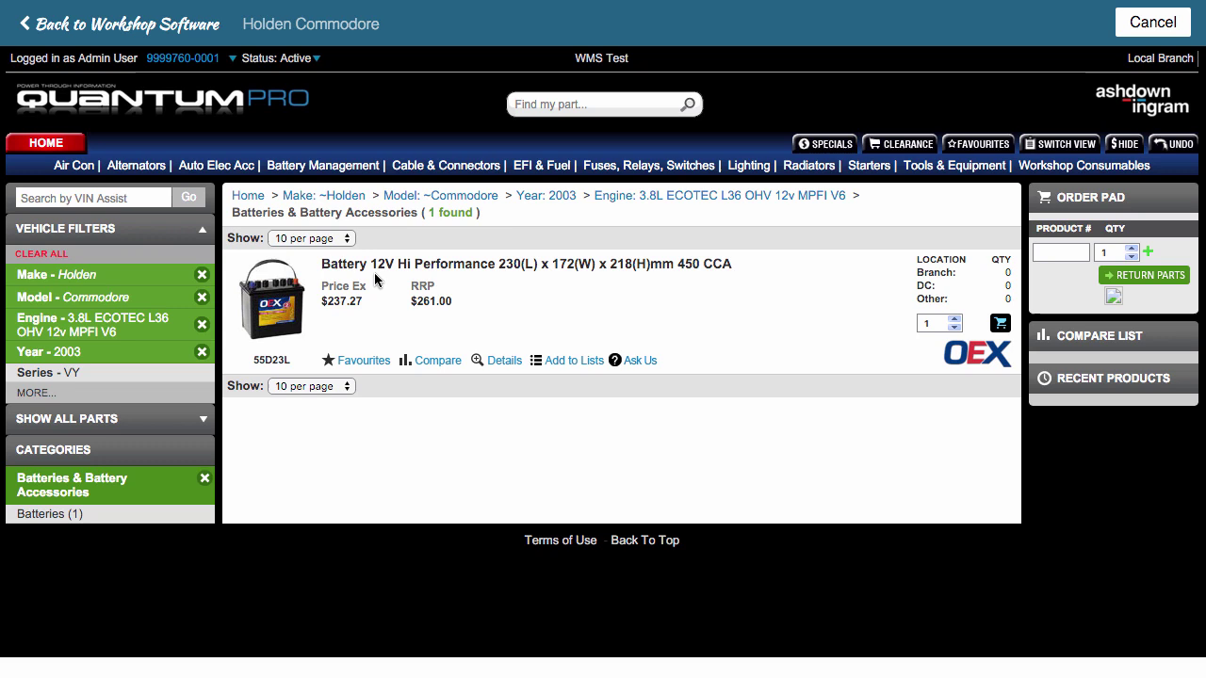
left_click(1000, 325)
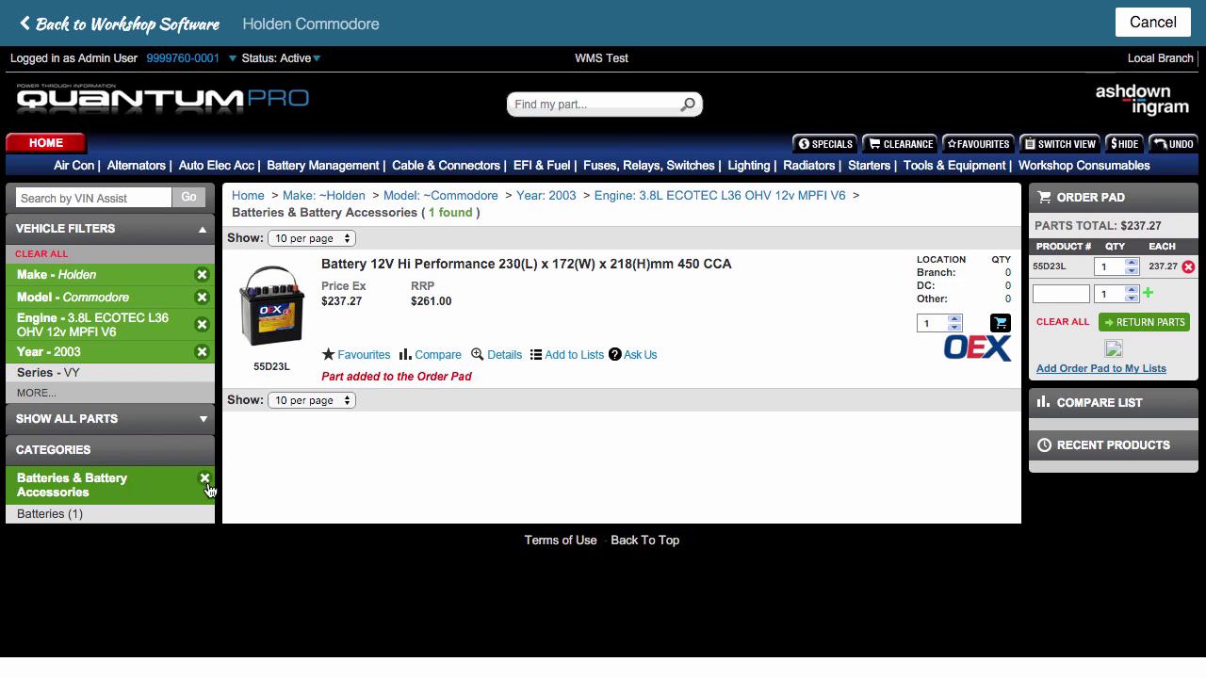
left_click(205, 482)
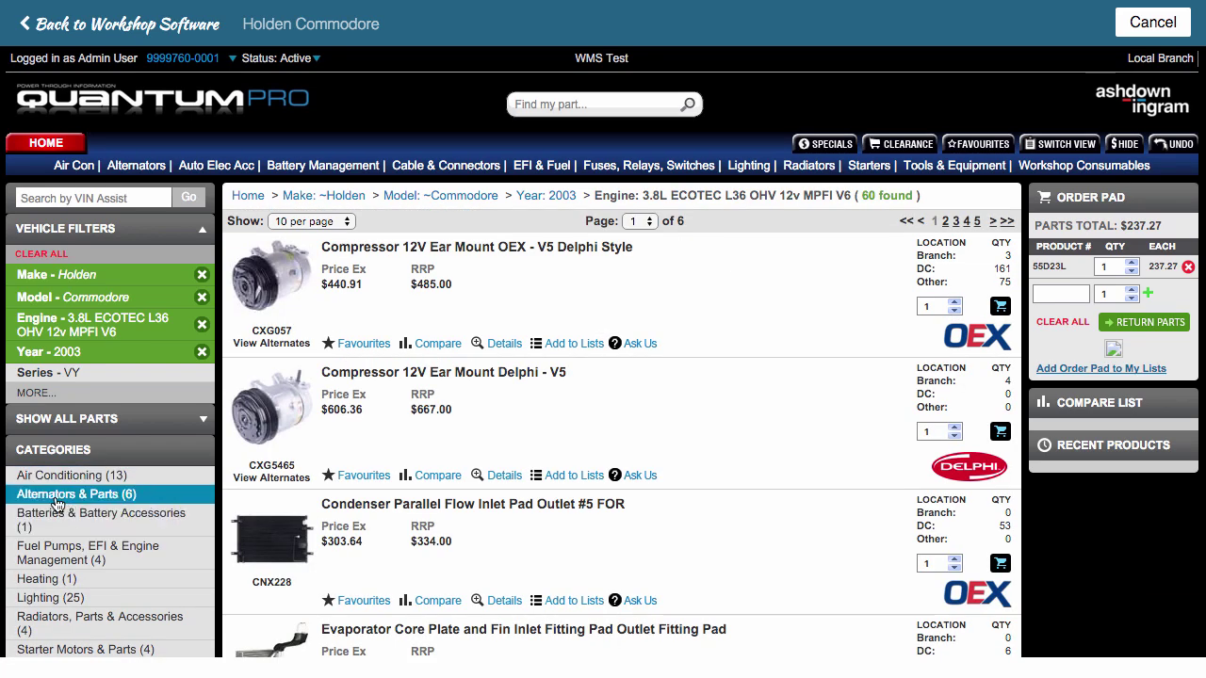
left_click(56, 496)
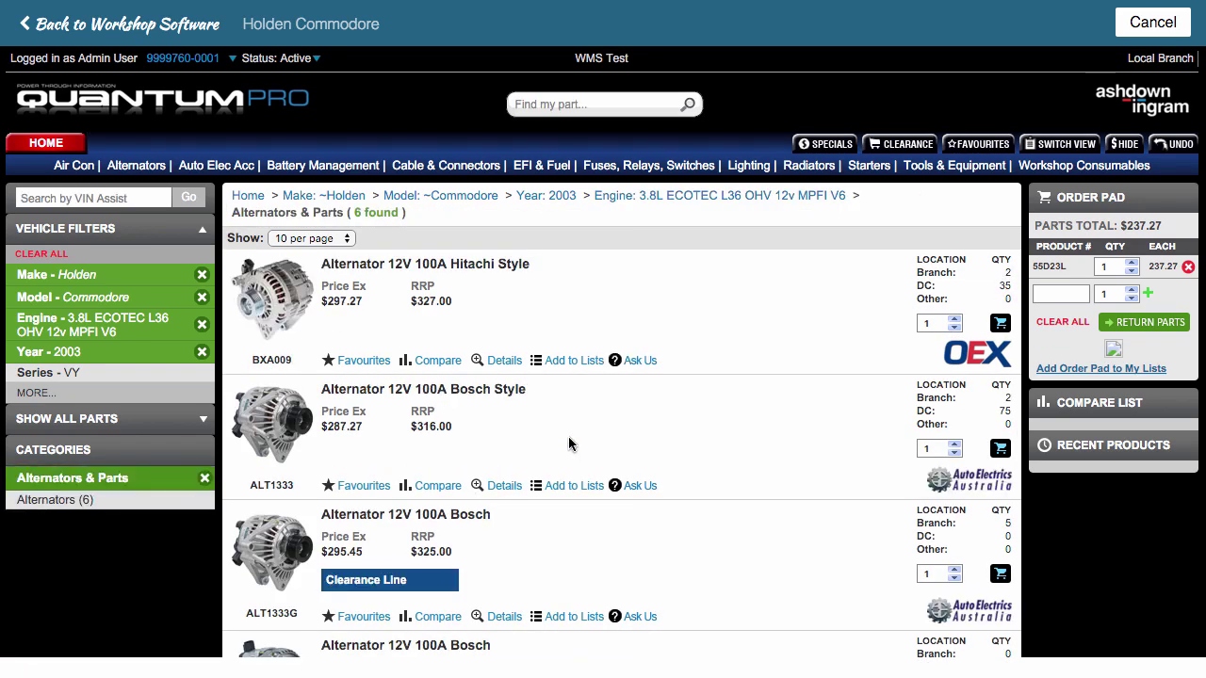
left_click(999, 449)
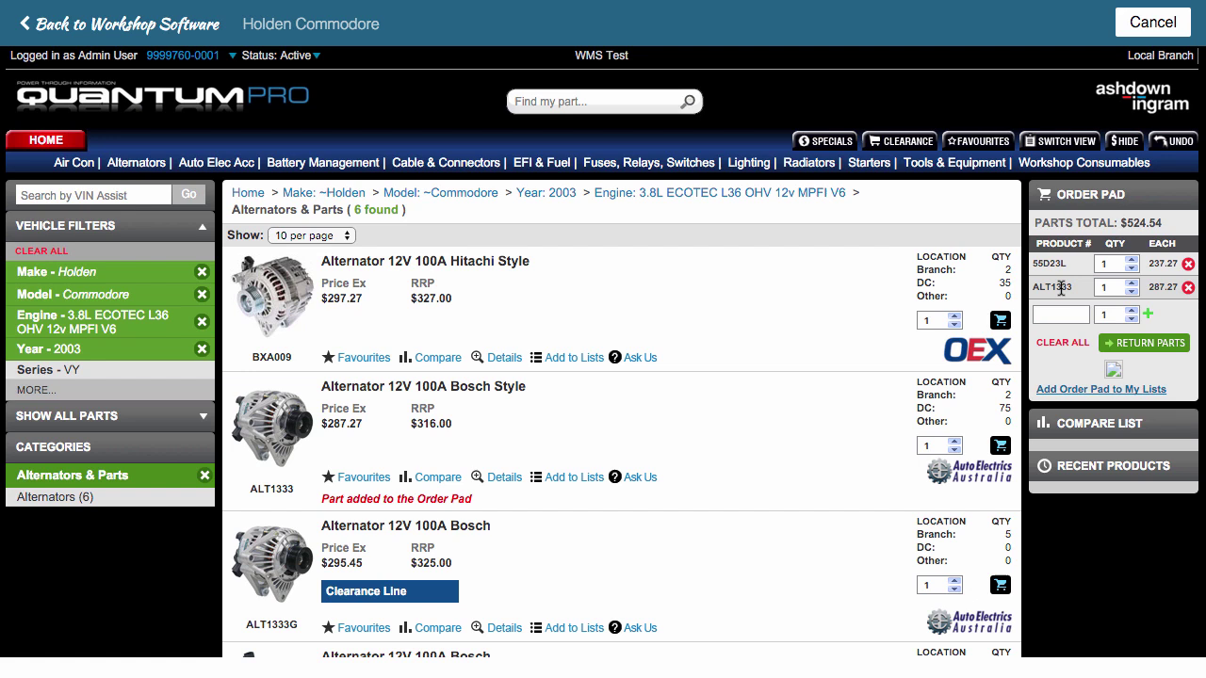
Return the order pad parts to the invoice, bringing it to $634.70
left_click(1165, 345)
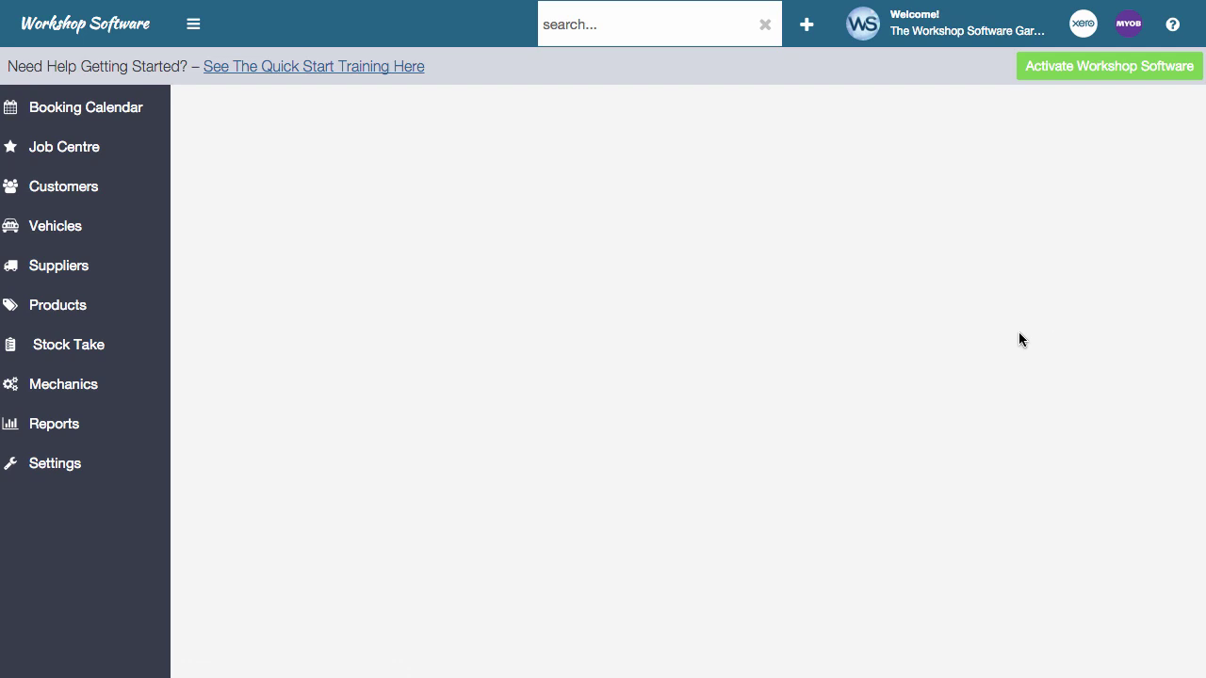
scroll(981, 355, "down", 5)
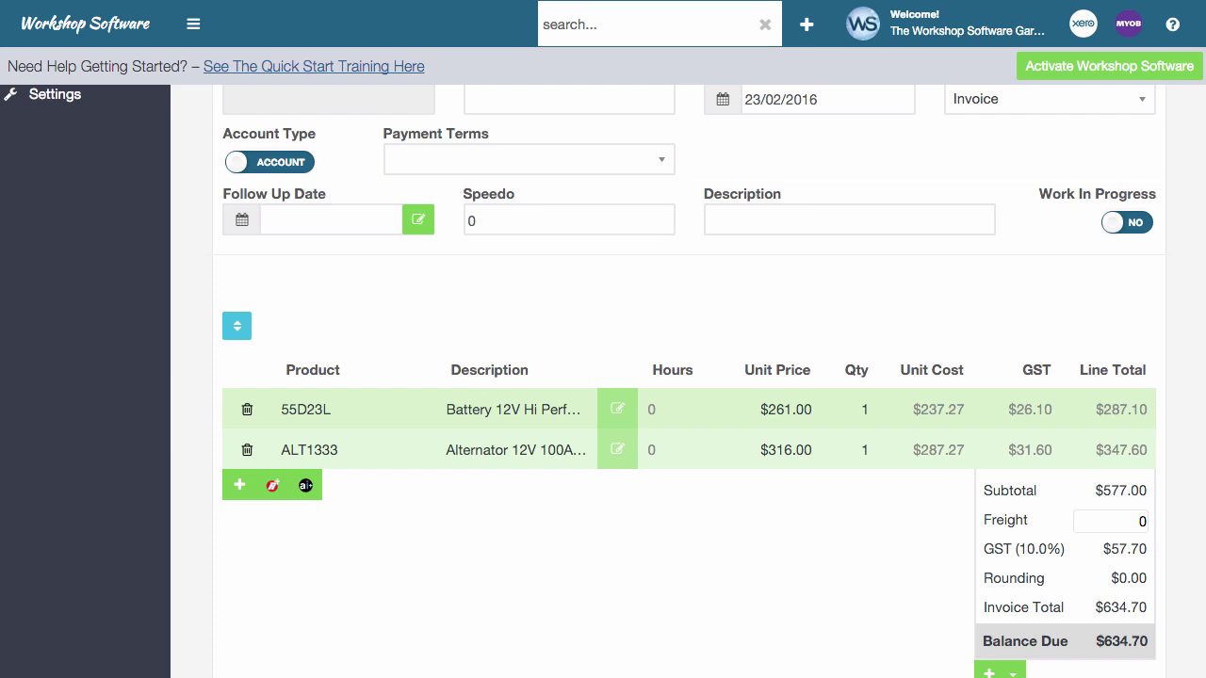
scroll(1031, 259, "up", 1)
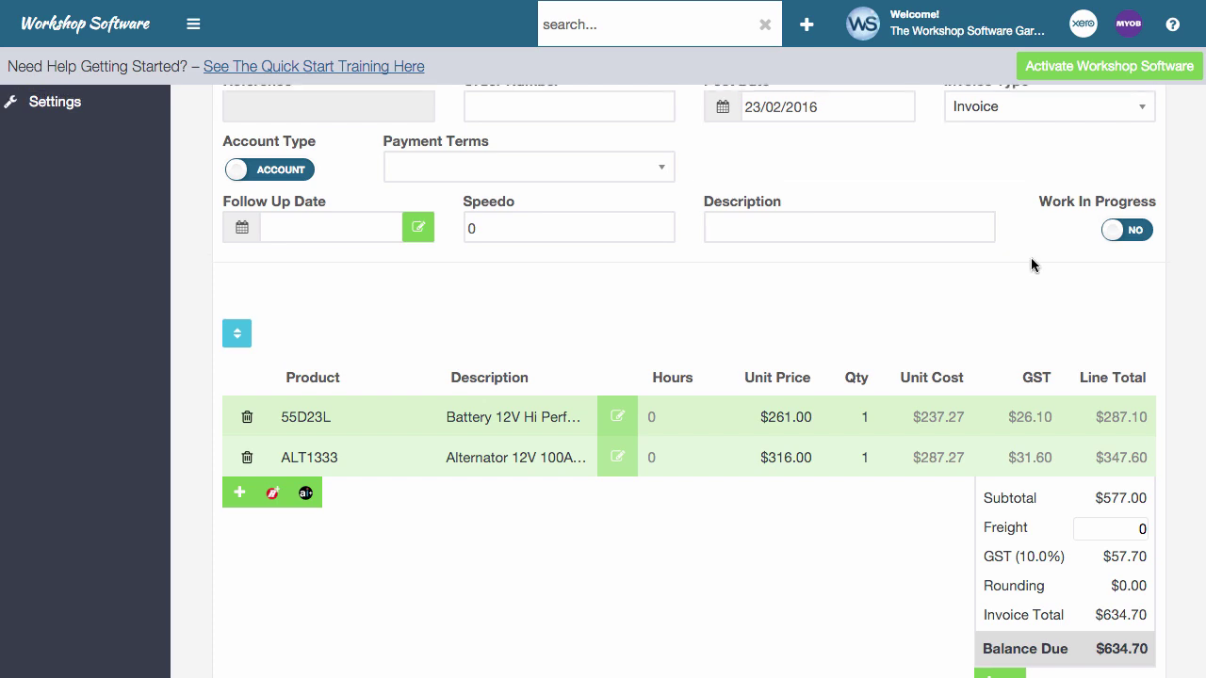
scroll(1027, 265, "up", 2)
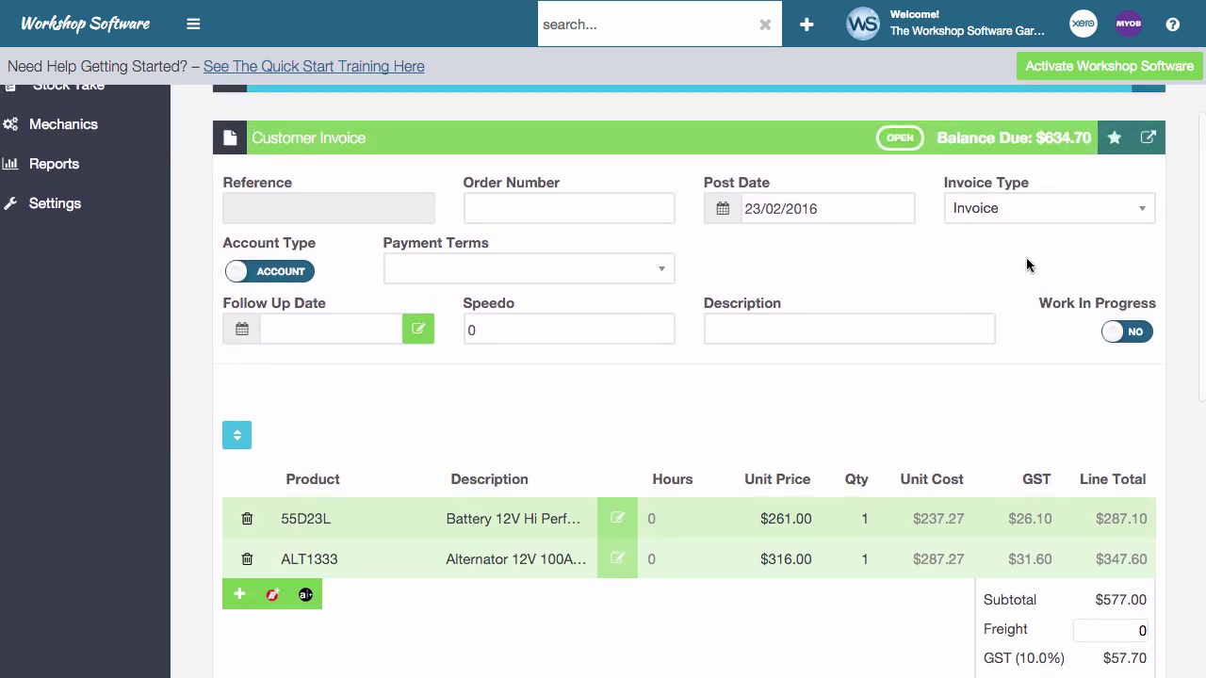
Create Ashdown-Ingram stock order 20028 from the invoice items
left_click(1114, 138)
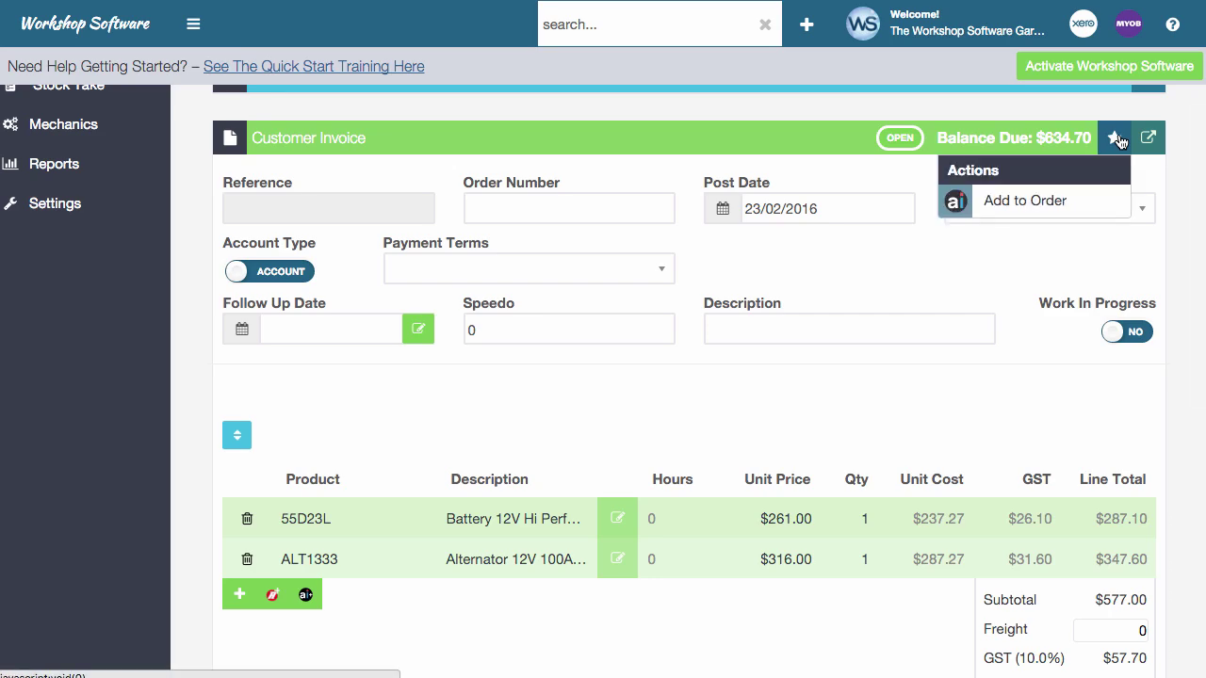
left_click(1022, 200)
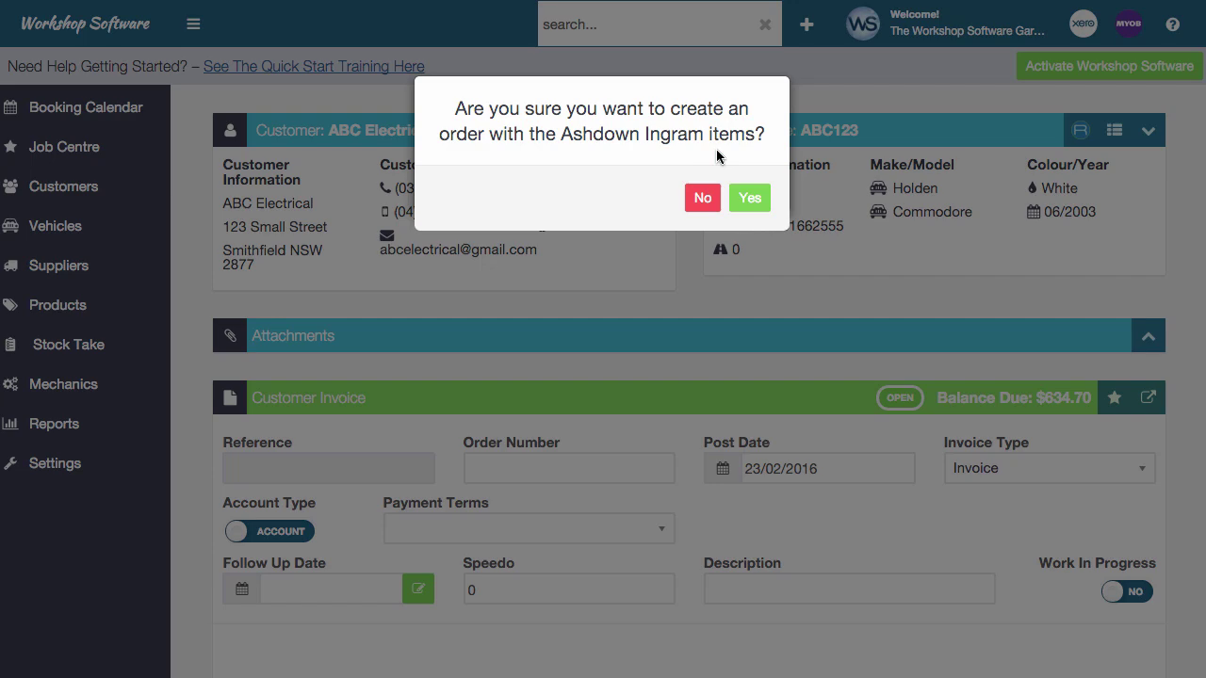
left_click(755, 200)
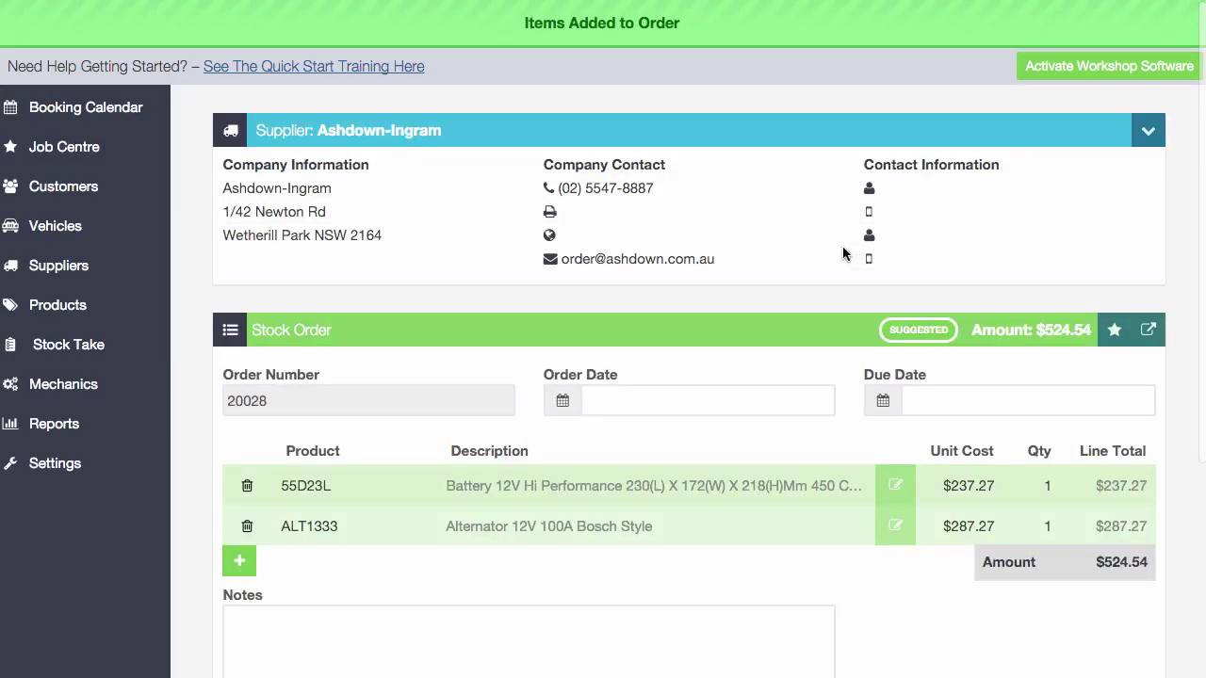
Choose Send Order for stock order 20028 from its actions menu
scroll(842, 246, "down", 3)
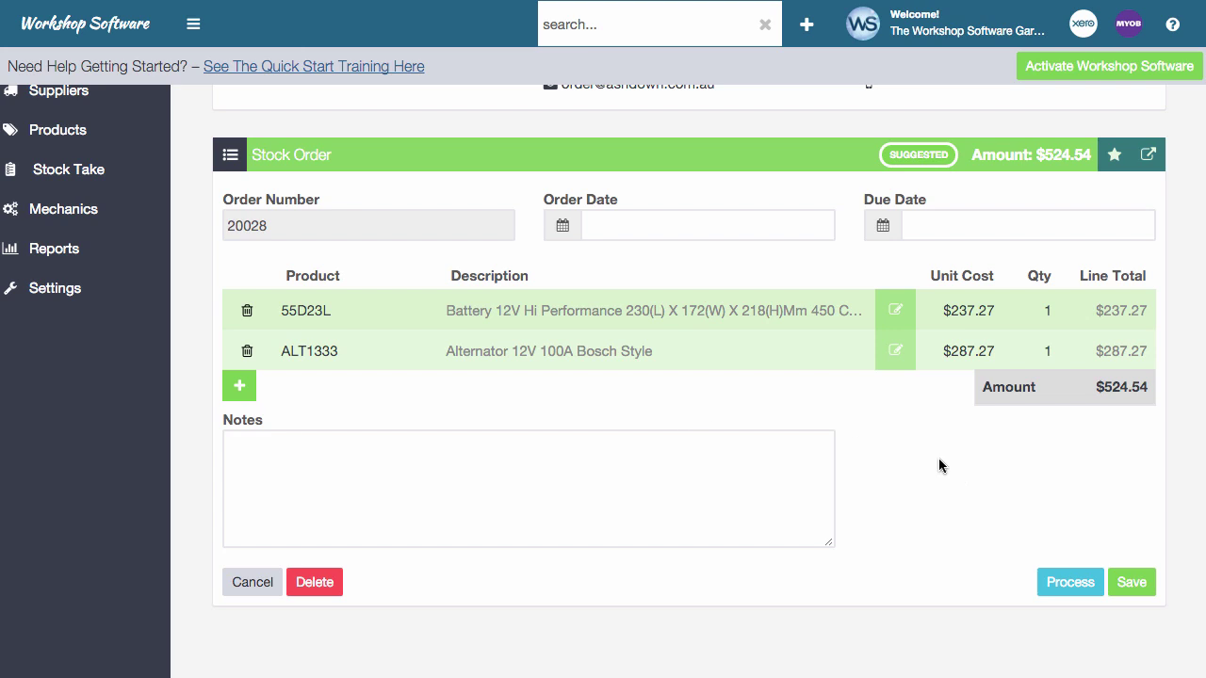
left_click(1113, 156)
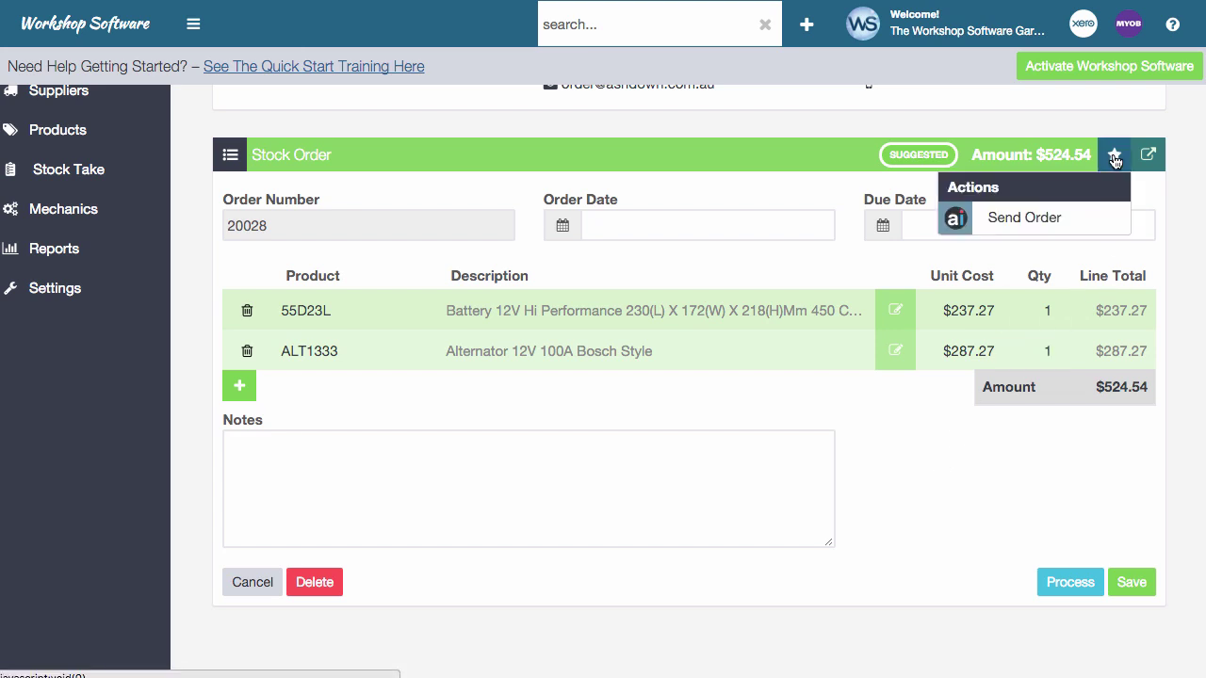
left_click(1034, 218)
Confirm sending order 20028 and scroll the $577.00 checkout to Send Order
left_click(753, 199)
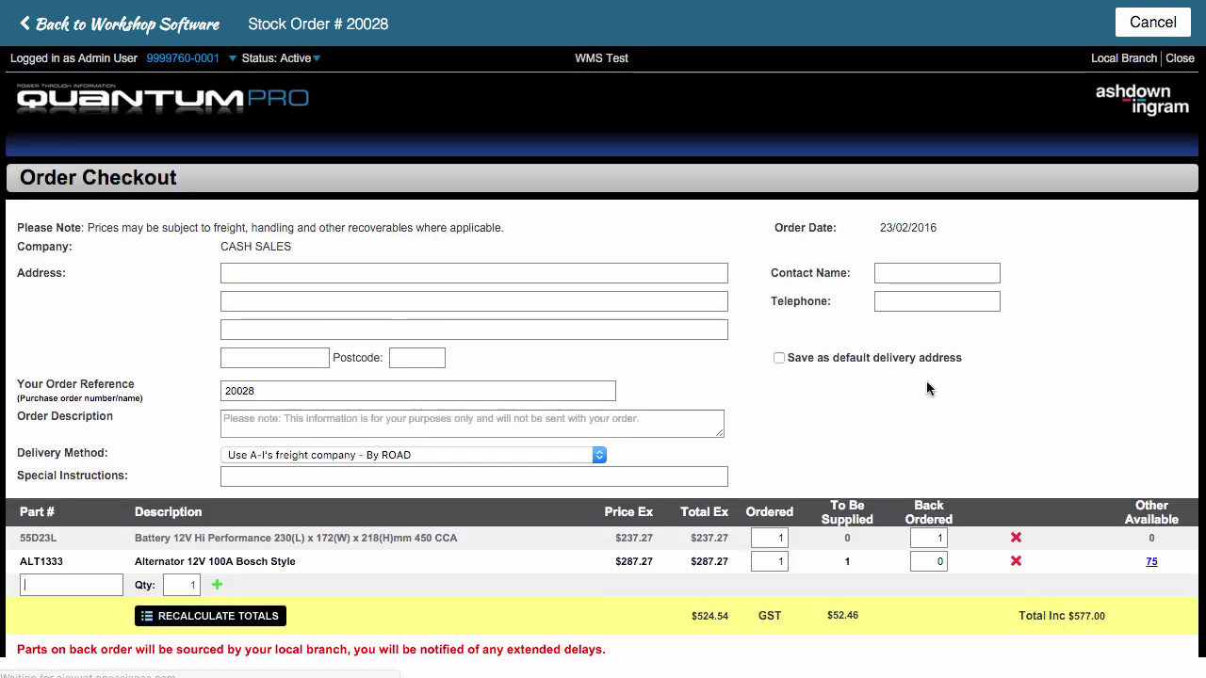
scroll(742, 525, "down", 2)
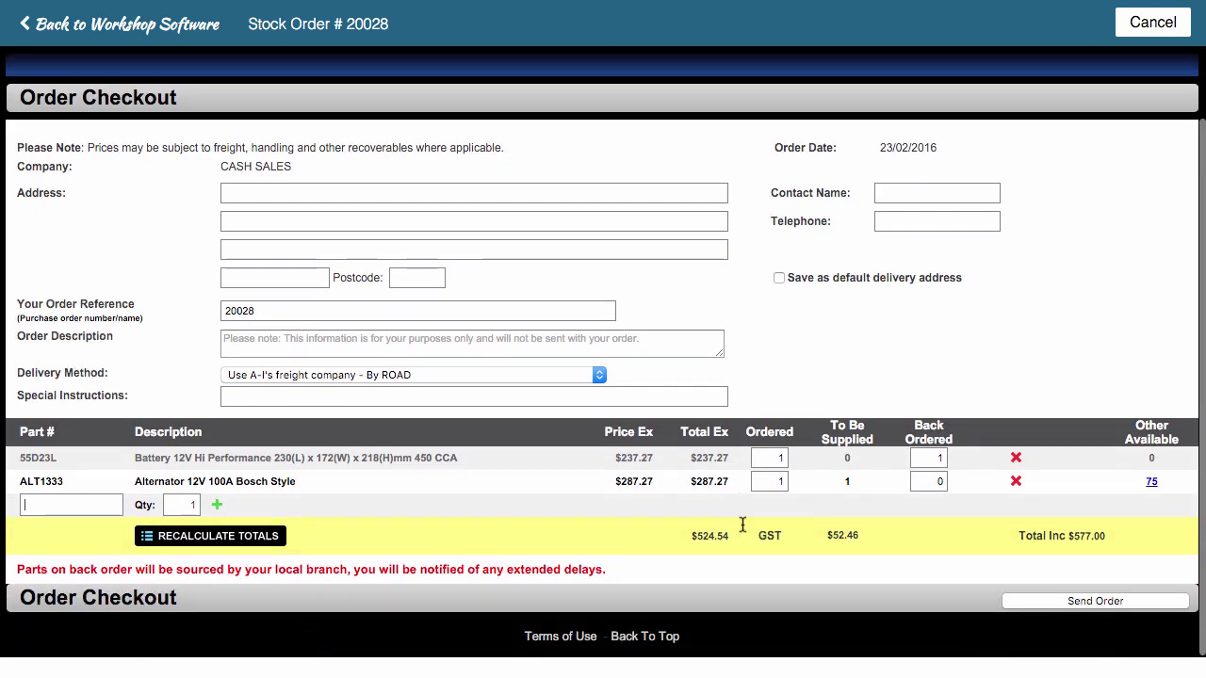